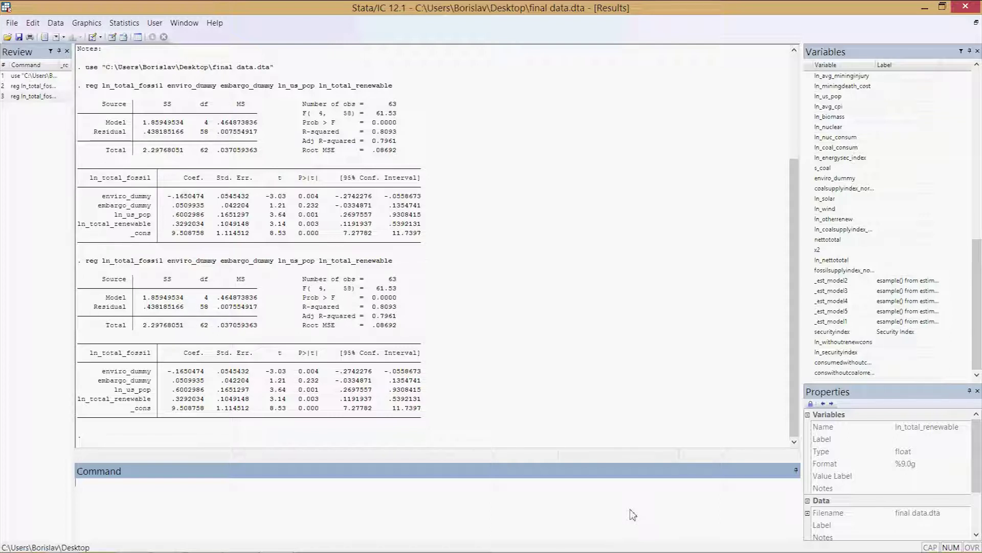
# - Run vif on the ln_total_fossil regression, giving a mean VIF of 7.05
pyautogui.write('vif')
pyautogui.press('Return')
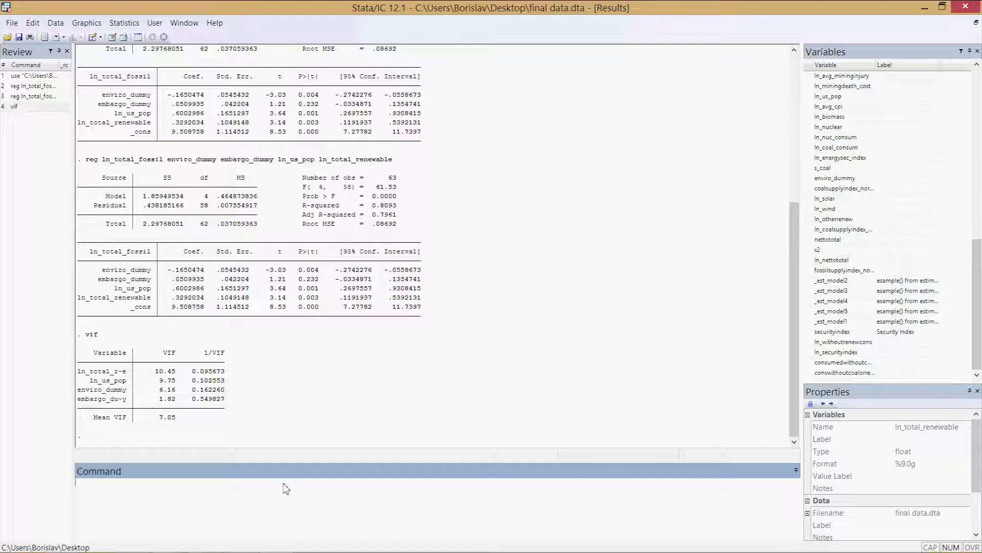
# - Run hettest for a Breusch-Pagan chi2 of 0.83 (p 0.3620), then begin entering estat dwatson
pyautogui.write('hettest')
pyautogui.press('Return')
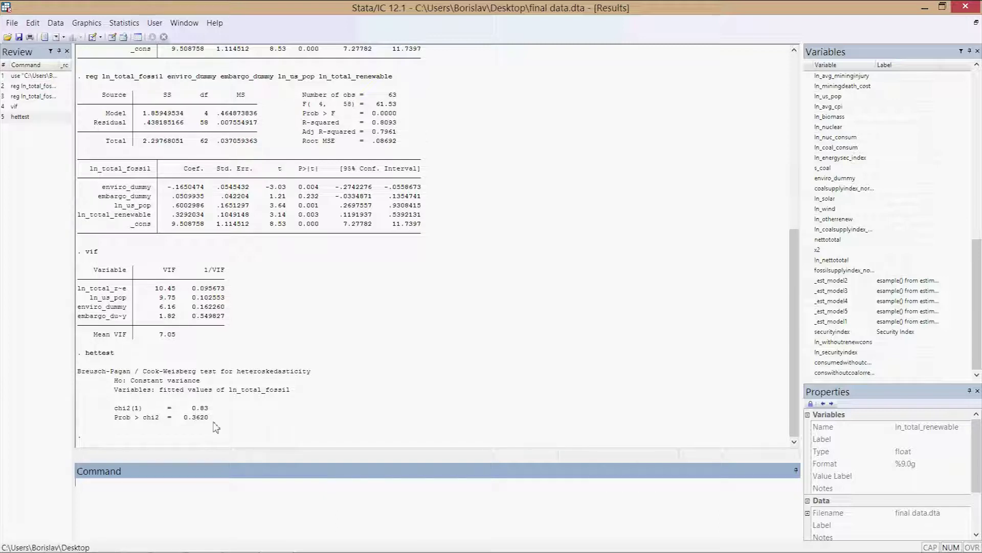
pyautogui.moveTo(194, 419); pyautogui.dragTo(200, 419)
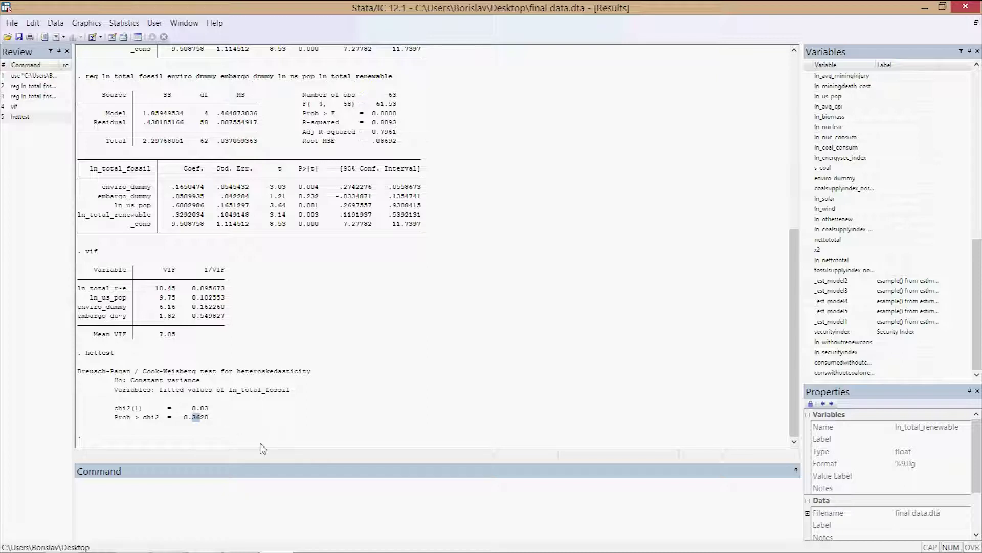
pyautogui.click(229, 506)
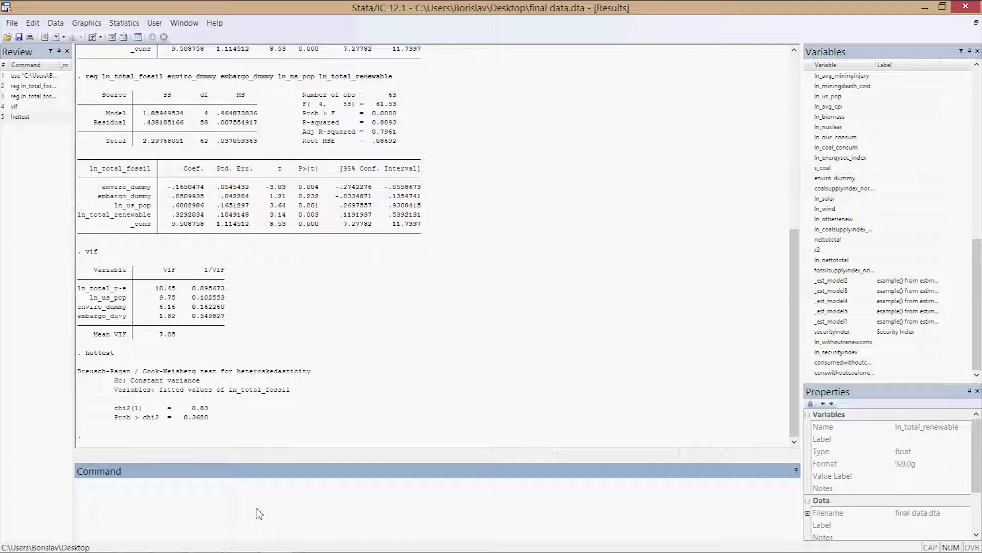
pyautogui.write('este')
pyautogui.write('at dwat')
pyautogui.write('son')
# - Run estat dwatson, giving a Durbin-Watson d-statistic of .2576798
pyautogui.press('Return')
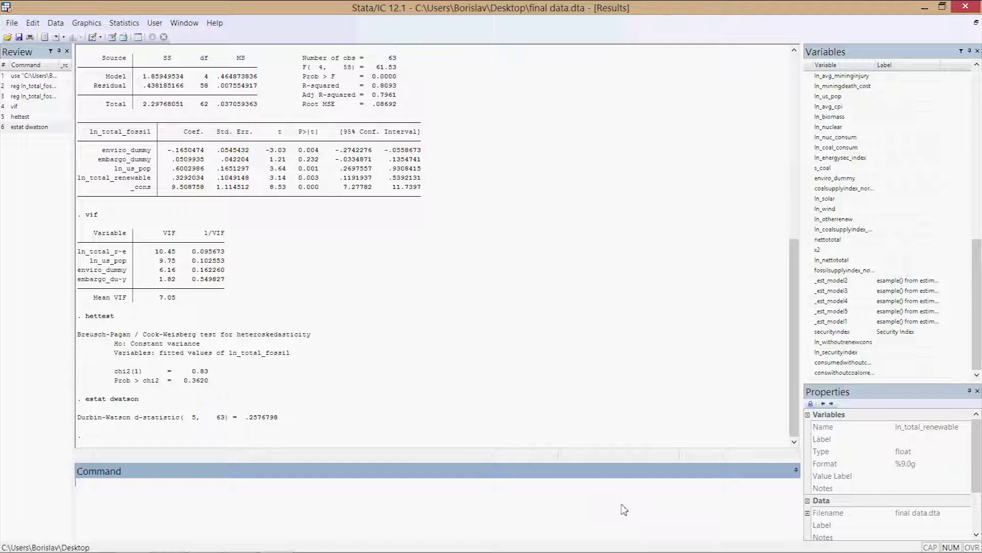
pyautogui.write('estat')
# - Complete estat durbinalt for Durbin's alternative test: chi2 102.843, Prob > chi2 0.0000
pyautogui.write('durbinalt')
pyautogui.press('Return')
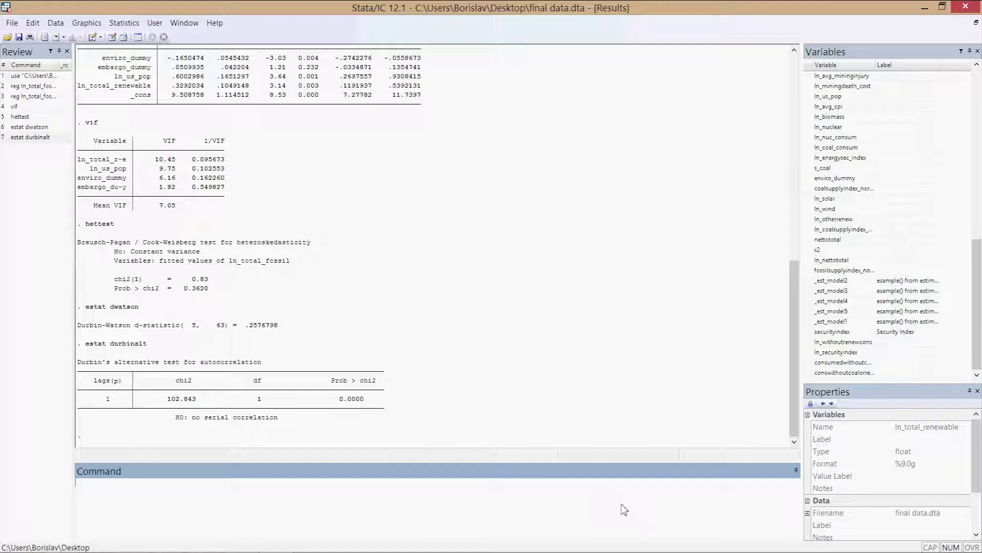
# - Turn the recalled regression into a Newey-West command with lag(3) and submit it
pyautogui.write('hettest')
pyautogui.press('pageup')
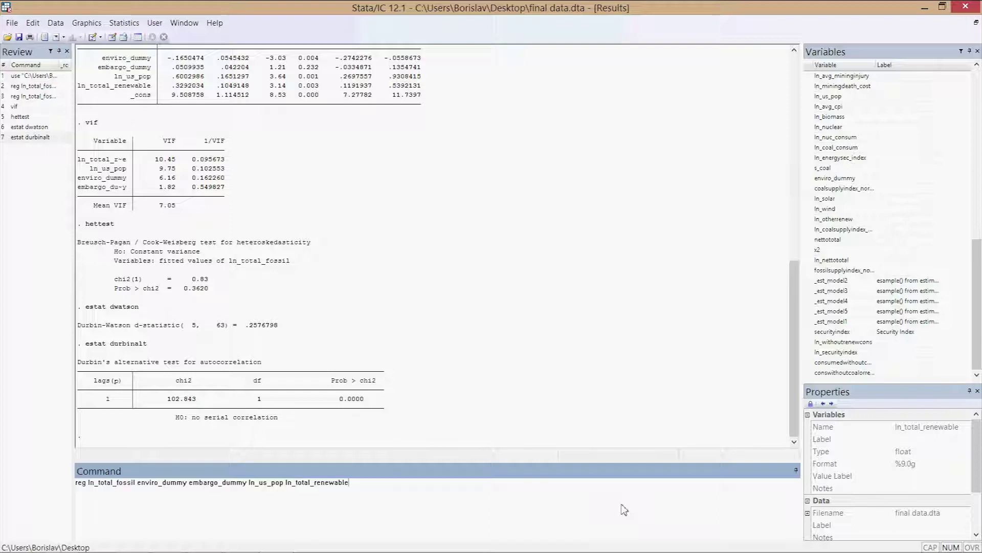
pyautogui.press('Delete')
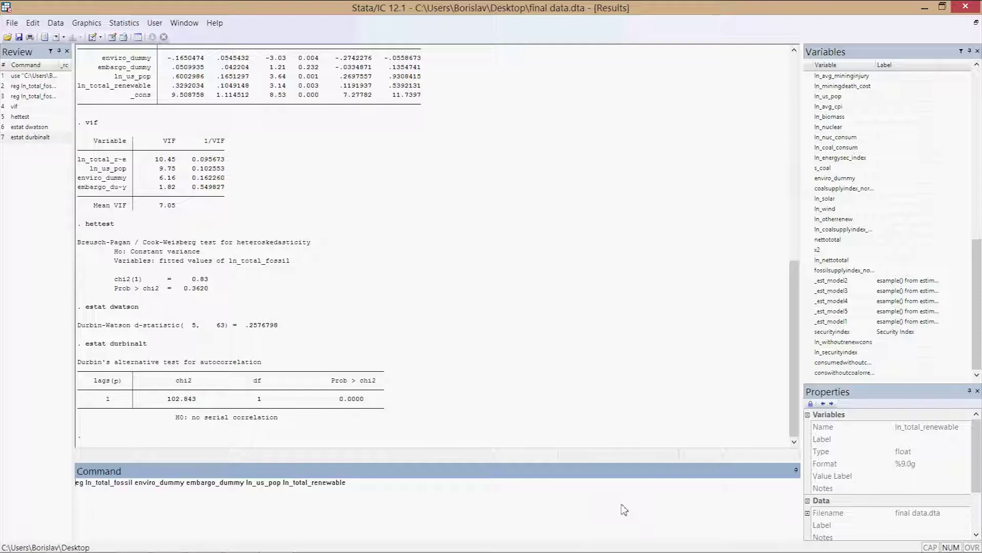
pyautogui.press('Delete')
pyautogui.press('Delete')
pyautogui.press('Delete')
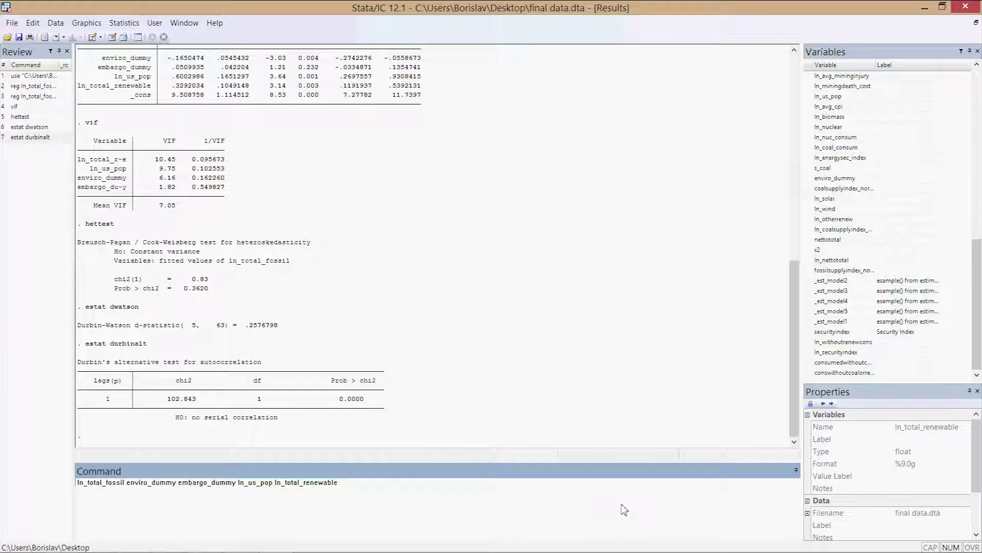
pyautogui.write('newe')
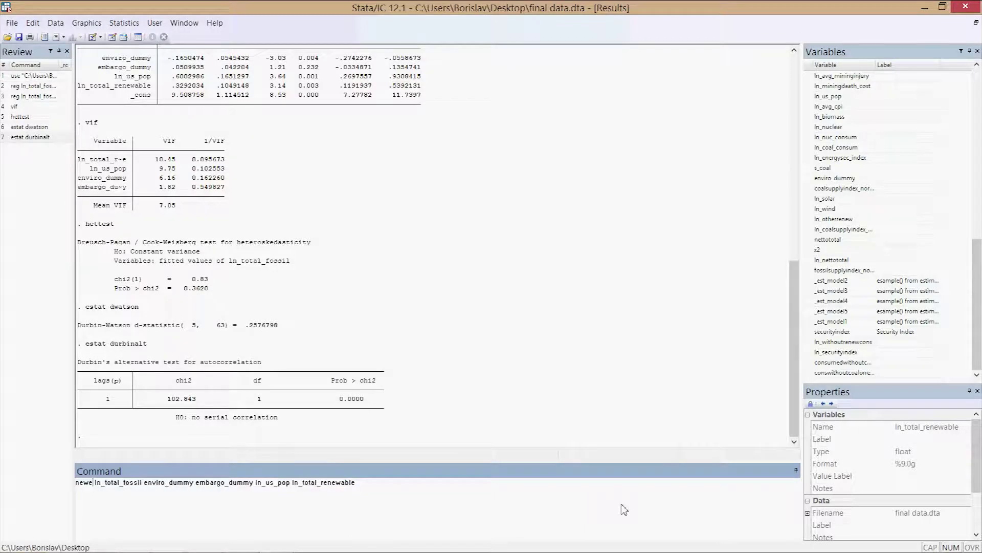
pyautogui.press('End')
pyautogui.write(', lag(3)')
pyautogui.press('Return')
# - Correct the command name to newey and rerun the lag-3 Newey-West regression
pyautogui.press('pageup')
pyautogui.press('Home')
pyautogui.press('Right')
pyautogui.press('Right')
pyautogui.press('Right')
pyautogui.press('Right')
pyautogui.write('y')
pyautogui.press('Return')
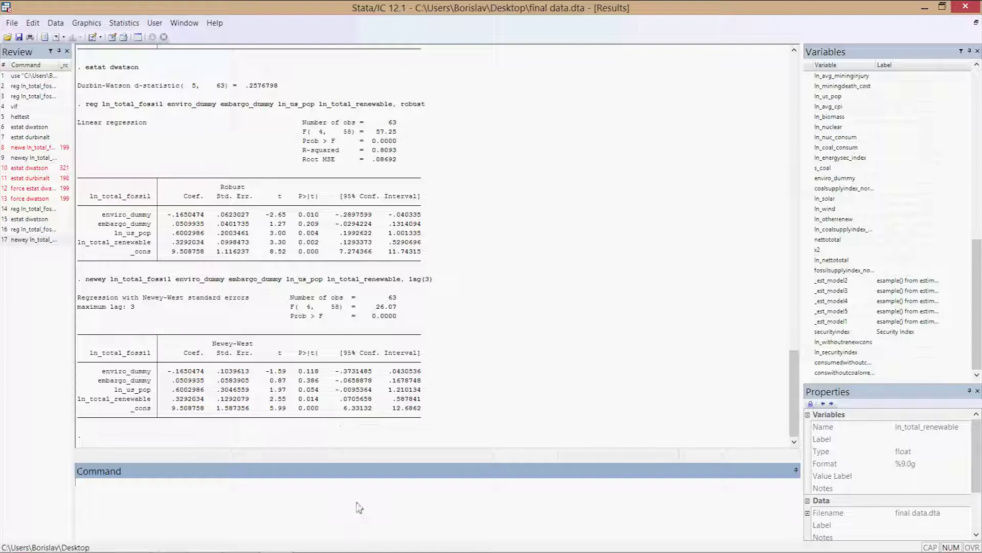
# - Rerun estat dwatson, then resubmit the ln_total_fossil regression with the robust option
pyautogui.write('estat dwatson')
pyautogui.press('Return')
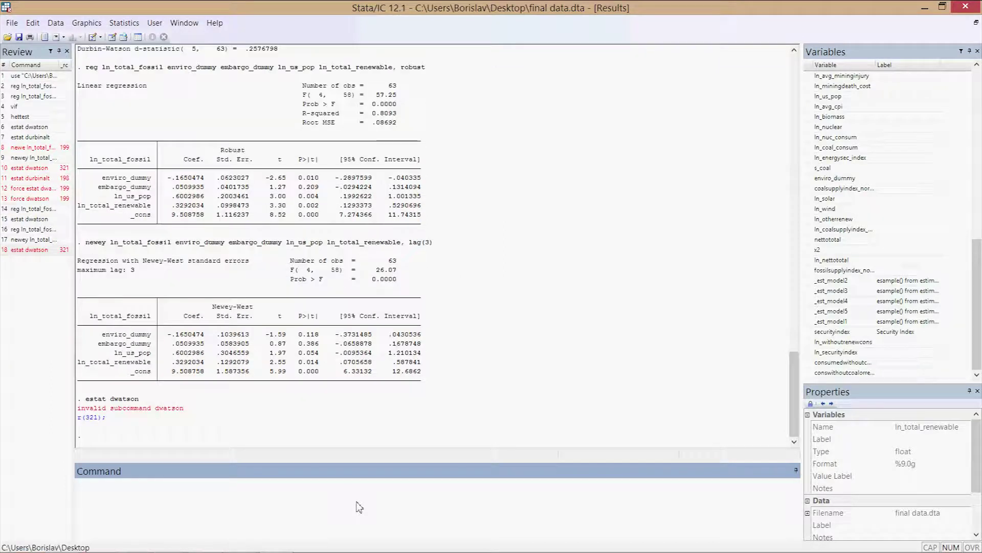
pyautogui.press('pageup')
pyautogui.press('pageup')
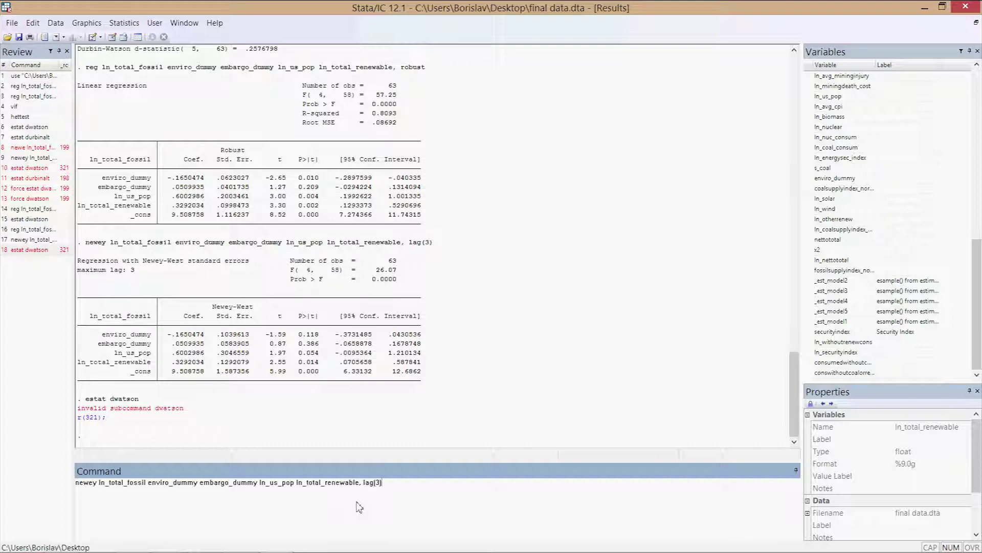
pyautogui.press('pageup')
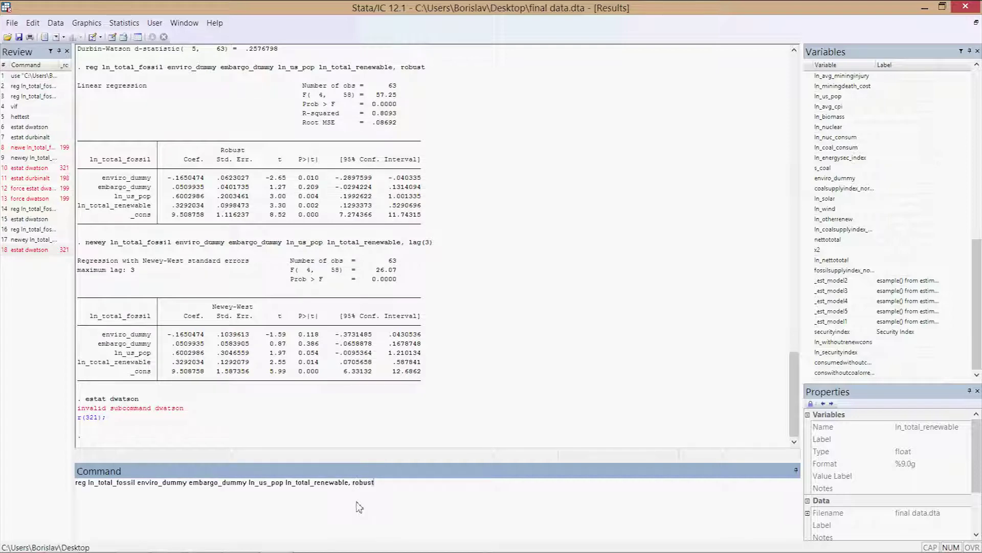
pyautogui.write(', robust')
pyautogui.press('Return')
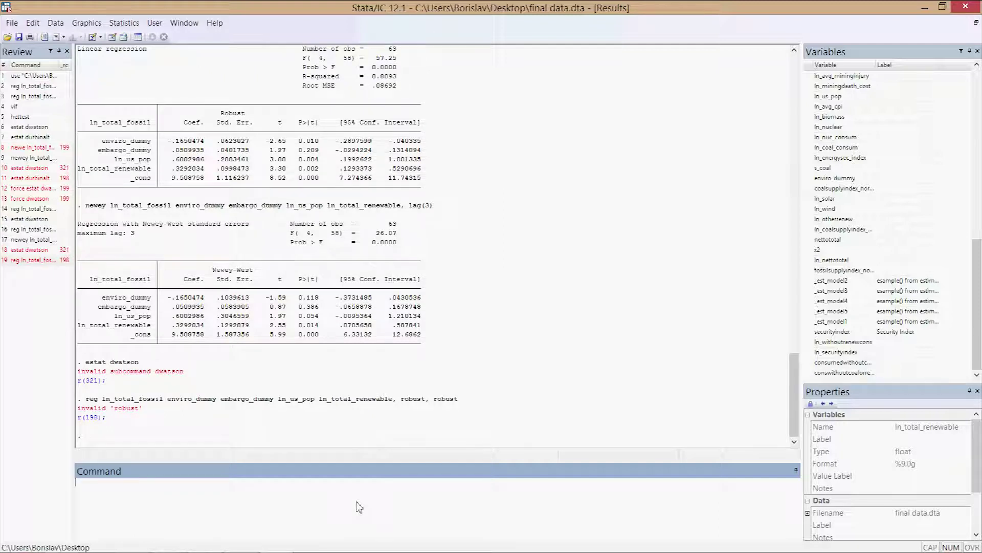
# - Remove the duplicated robust option and rerun: F(4, 58) = 57.25, enviro_dummy p = 0.010
pyautogui.press('pageup')
pyautogui.press('BackSpace')
pyautogui.press('BackSpace')
pyautogui.press('BackSpace')
pyautogui.press('BackSpace')
pyautogui.press('BackSpace')
pyautogui.press('BackSpace')
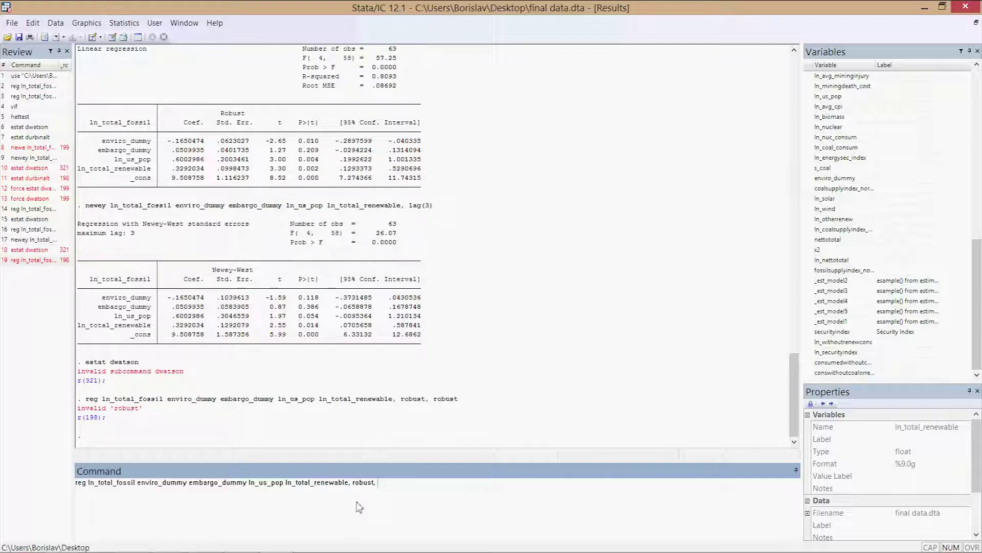
pyautogui.press('BackSpace')
pyautogui.press('BackSpace')
pyautogui.press('Return')
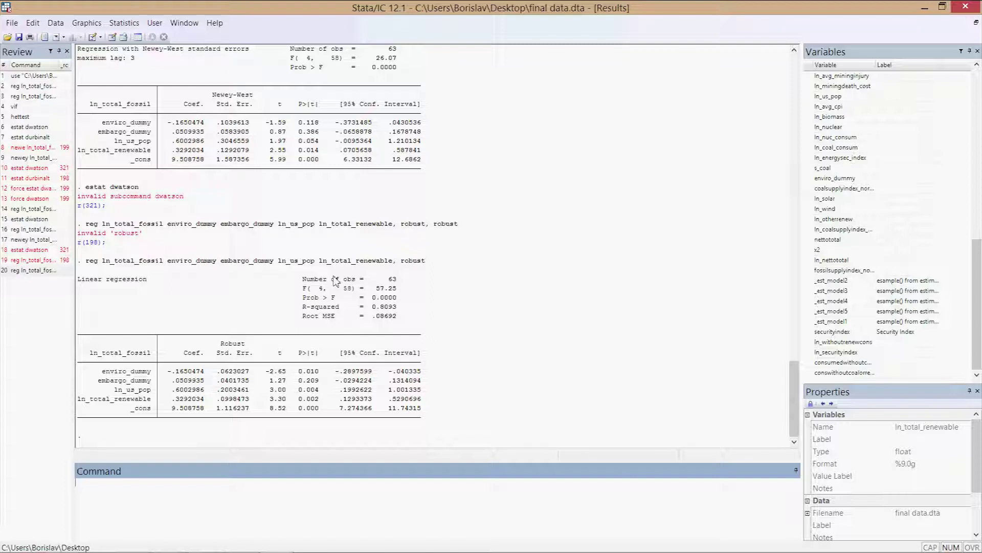
# - Refit the regression without robust errors and run estat ic: AIC -124.2134, BIC -113.4977
pyautogui.press('pageup')
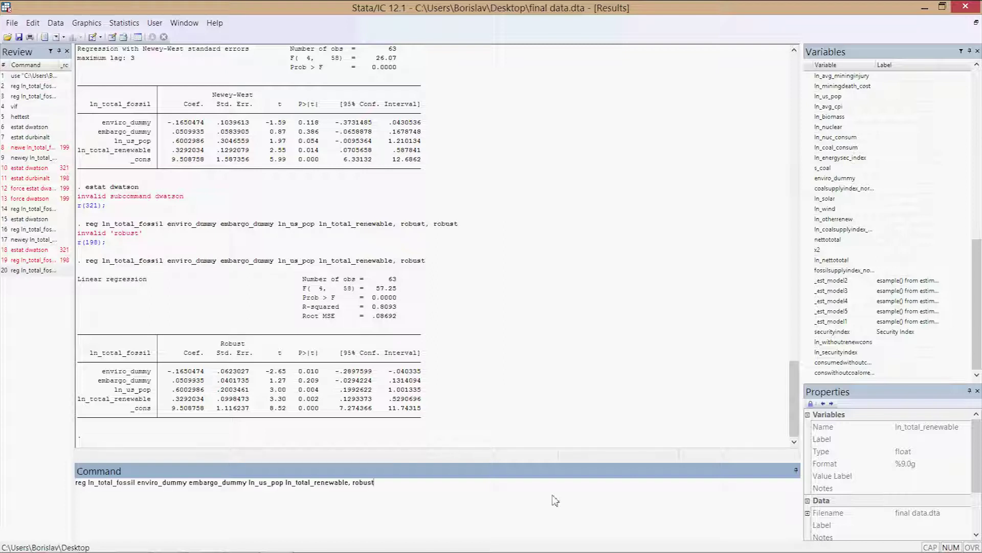
pyautogui.press('BackSpace')
pyautogui.press('BackSpace')
pyautogui.press('BackSpace')
pyautogui.press('BackSpace')
pyautogui.press('BackSpace')
pyautogui.press('Return')
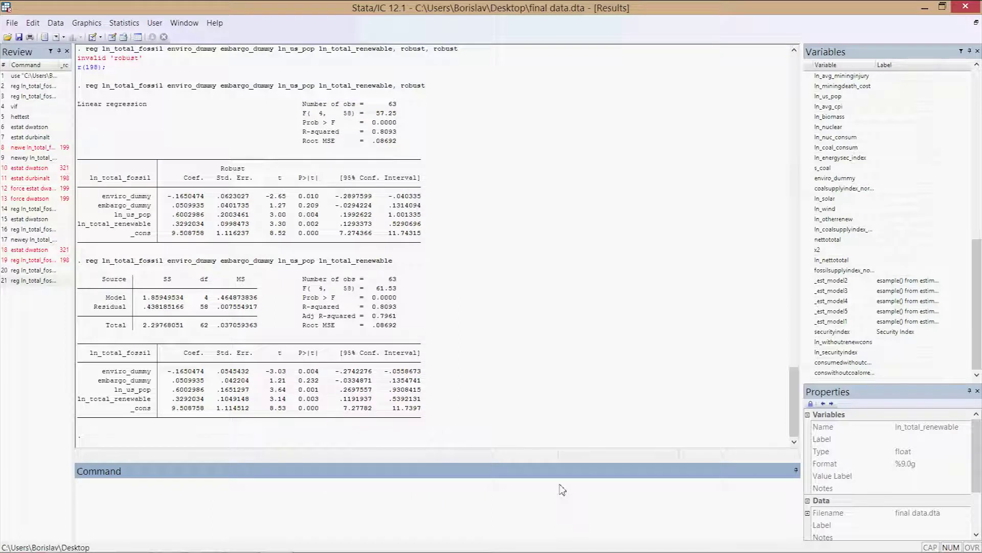
pyautogui.write('estat ic')
pyautogui.press('Return')
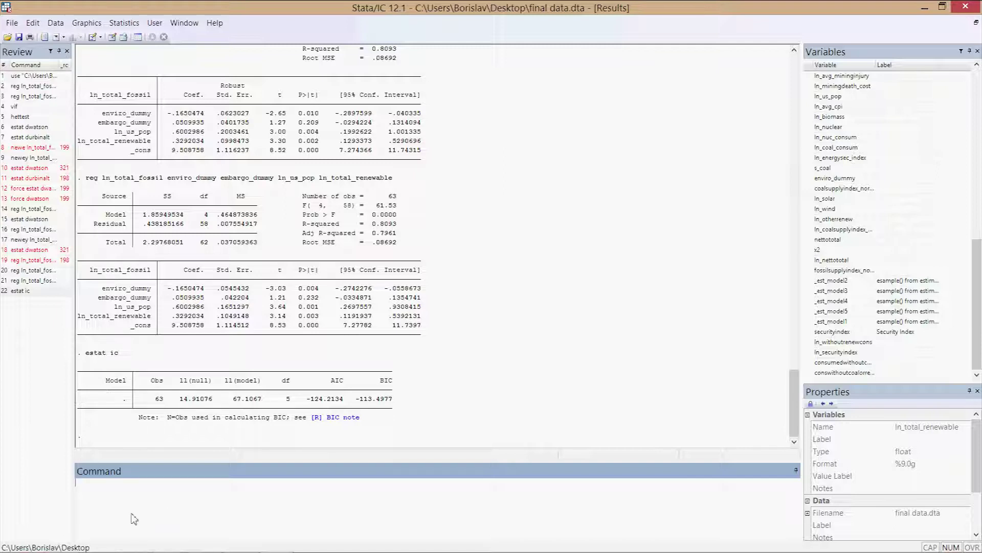
# - Recall the plain reg ln_total_fossil command and place the cursor before the dependent variable
pyautogui.press('pageup')
pyautogui.press('pageup')
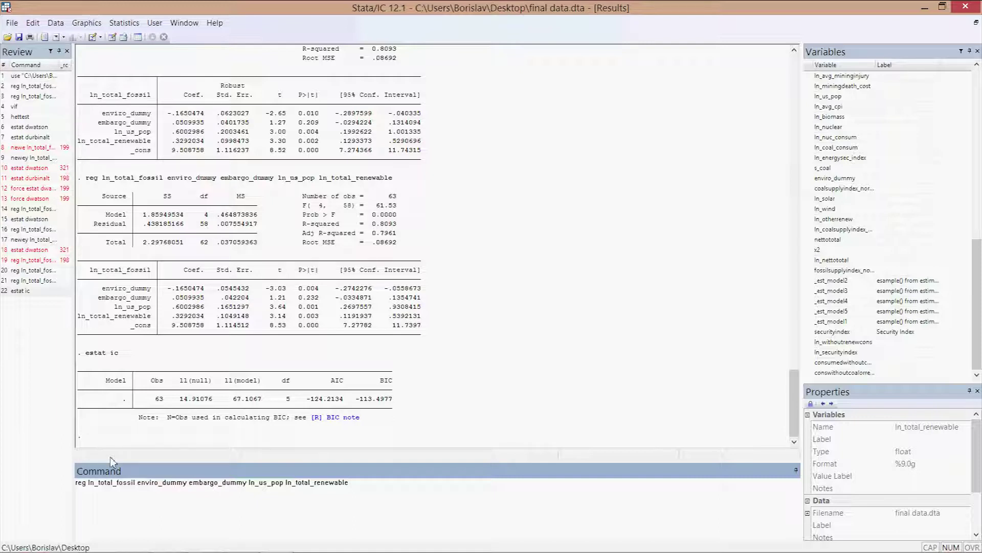
pyautogui.click(90, 482)
# - Insert ln_total_produced as dependent variable and run it: F(5, 57) = 11419.58, R-squared 0.9990
pyautogui.moveTo(978, 348); pyautogui.dragTo(973, 261)
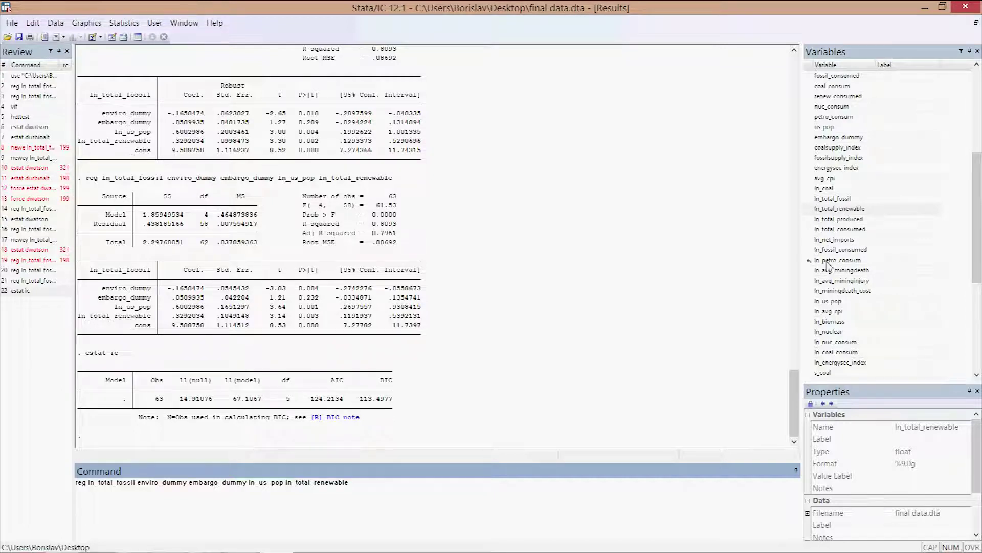
pyautogui.click(809, 220)
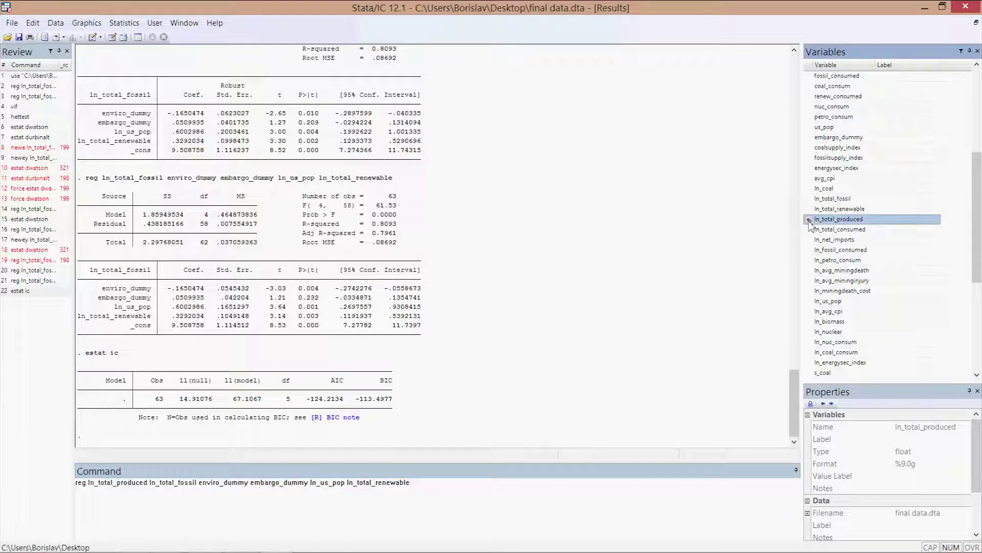
pyautogui.click(492, 506)
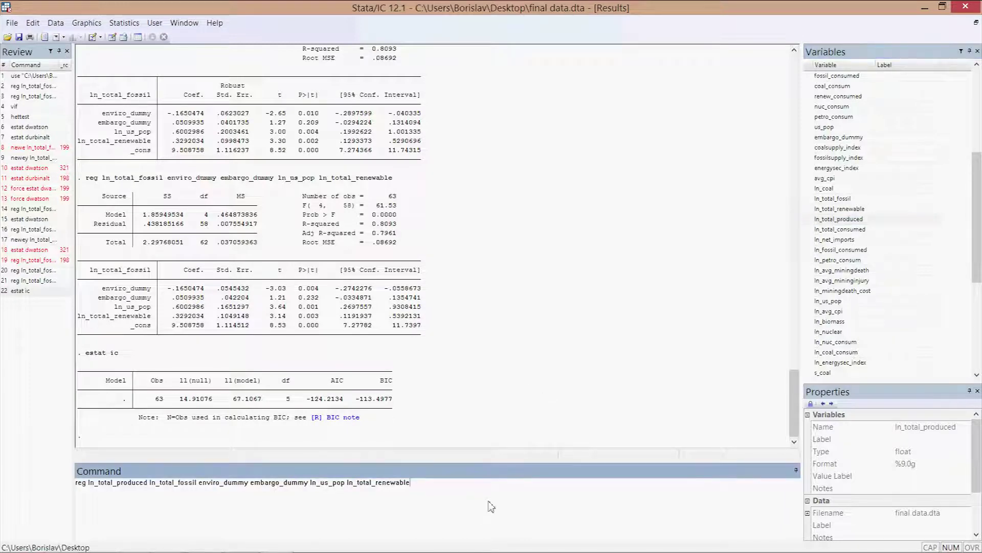
pyautogui.press('Return')
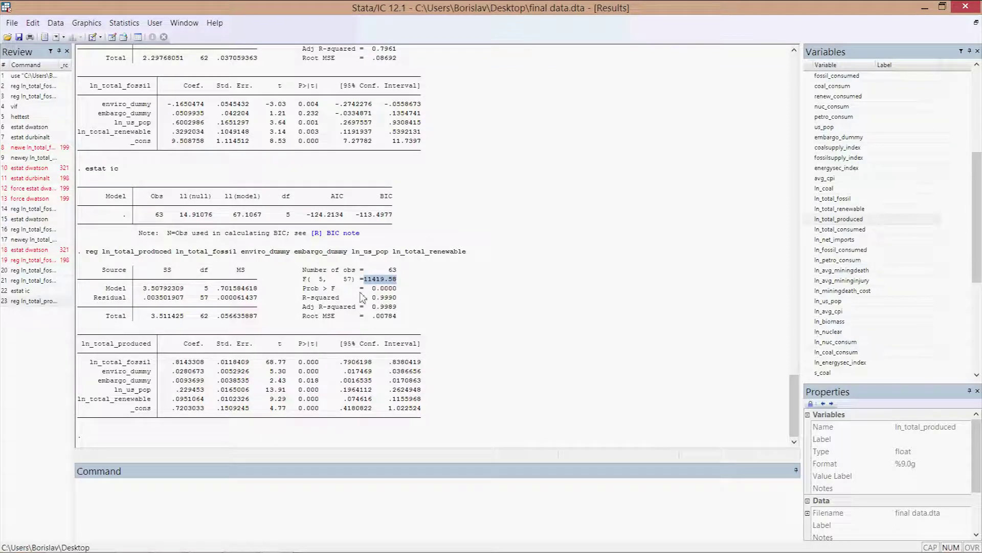
pyautogui.moveTo(397, 279); pyautogui.dragTo(368, 290)
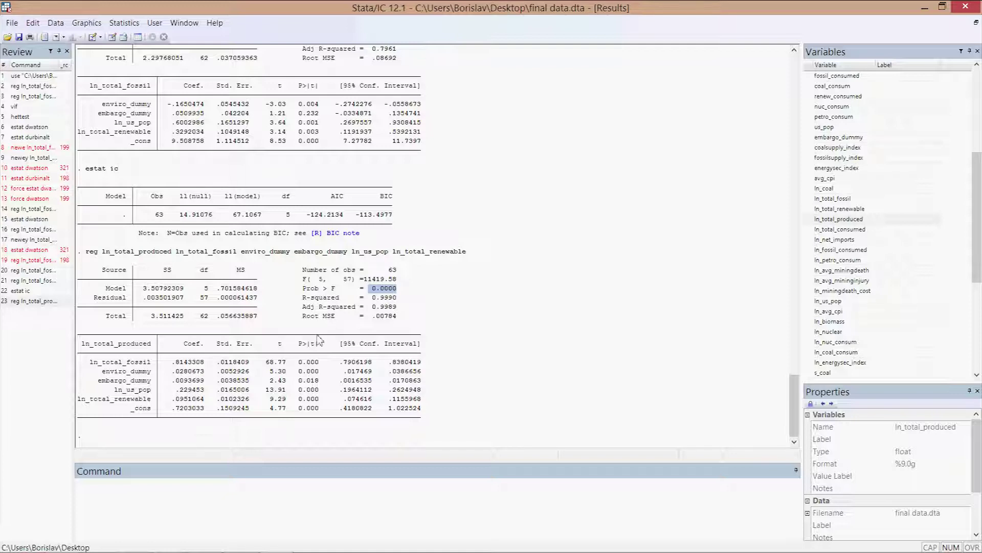
pyautogui.moveTo(291, 370); pyautogui.dragTo(323, 410)
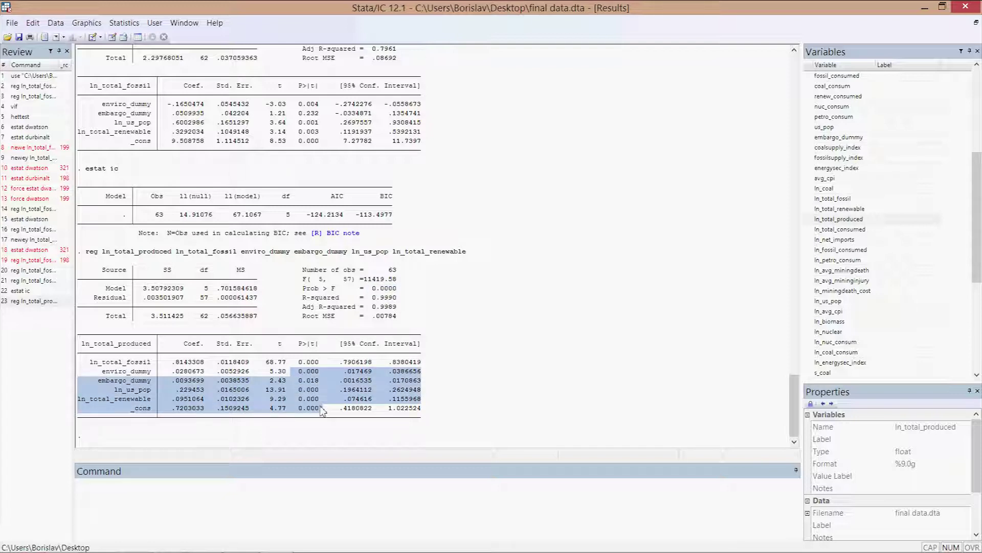
pyautogui.moveTo(303, 352); pyautogui.dragTo(312, 410)
pyautogui.click(316, 400)
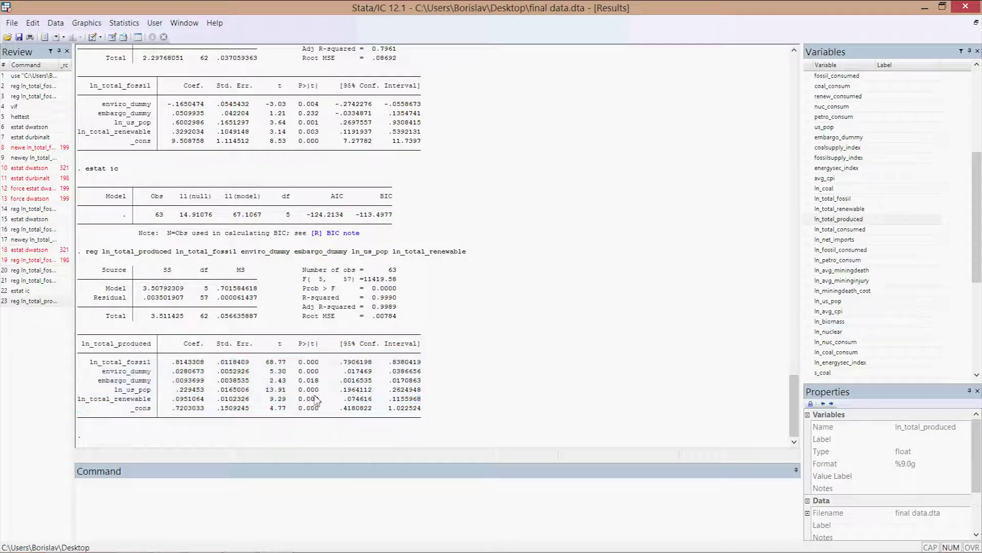
pyautogui.moveTo(102, 381); pyautogui.dragTo(317, 386)
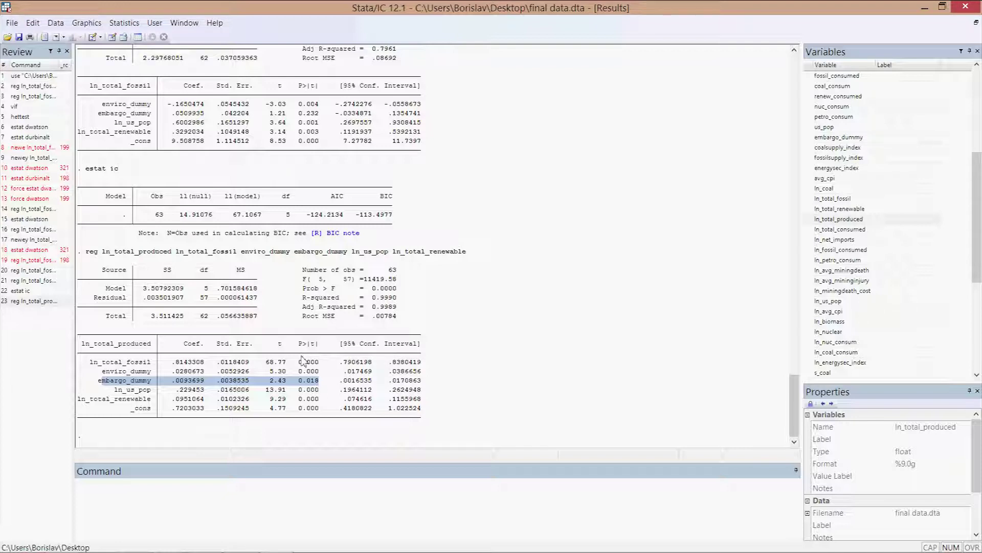
pyautogui.click(242, 370)
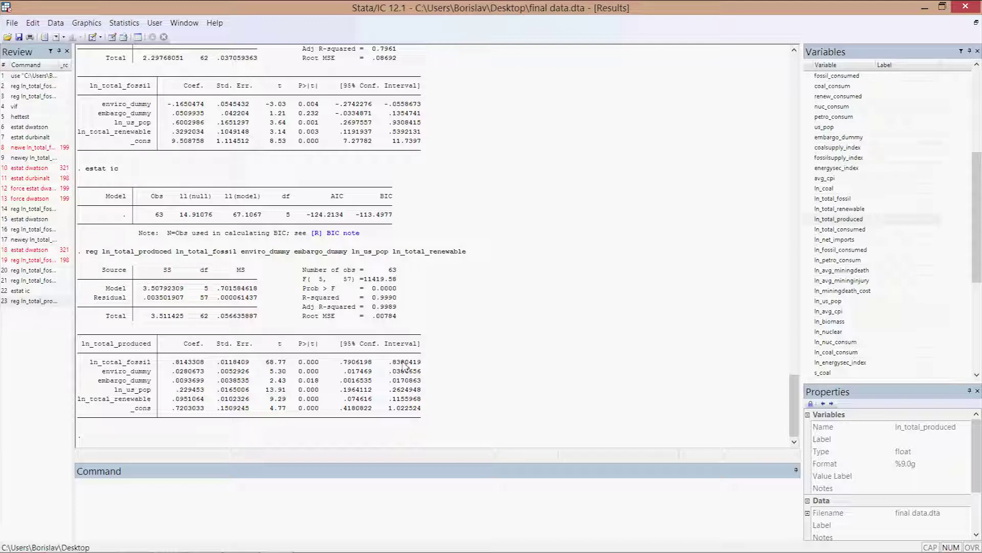
# - Run vif, hettest and estat dwatson: mean VIF 7.69, Breusch-Pagan p 0.7532, d .6753592
pyautogui.click(418, 507)
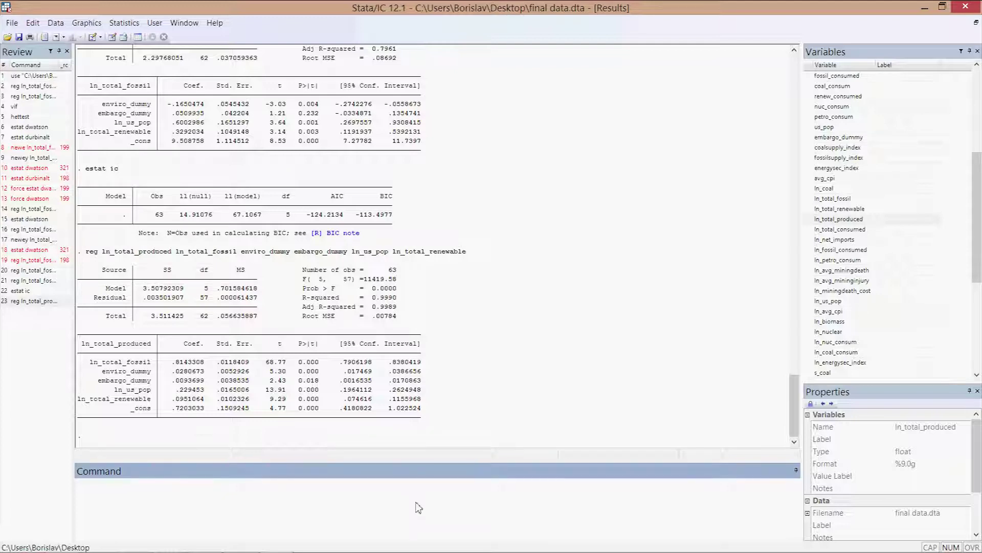
pyautogui.write('vif')
pyautogui.press('Return')
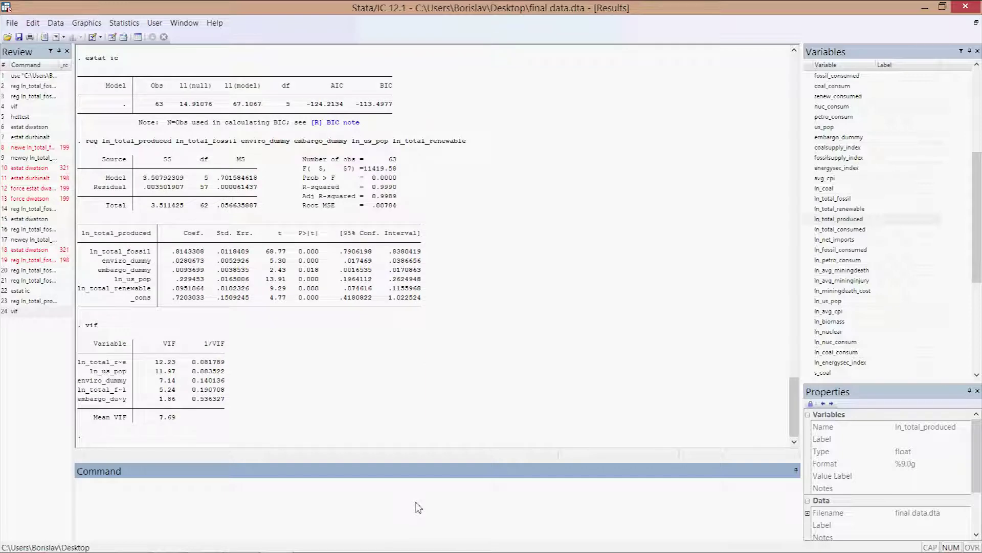
pyautogui.write('hettest')
pyautogui.press('Return')
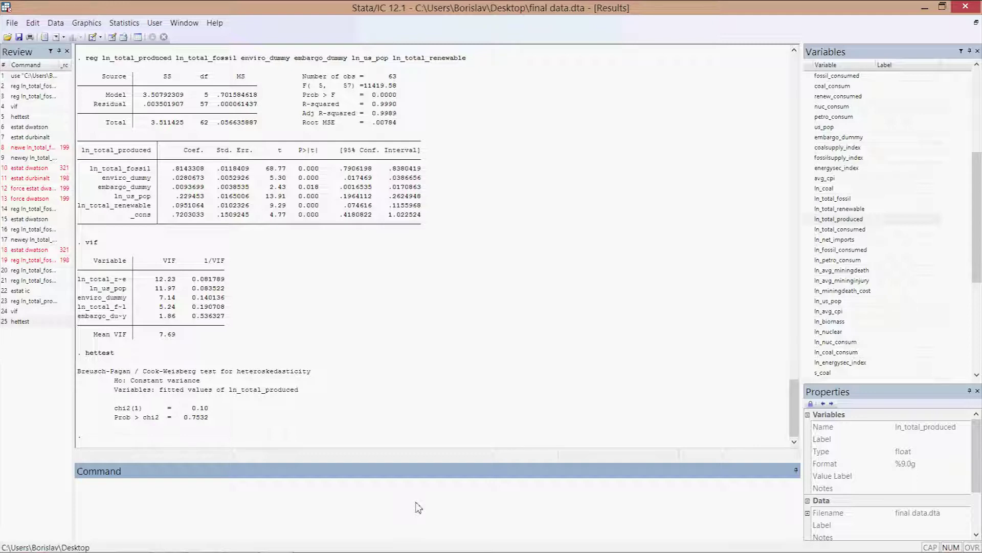
pyautogui.write('estat dwatson')
pyautogui.press('Return')
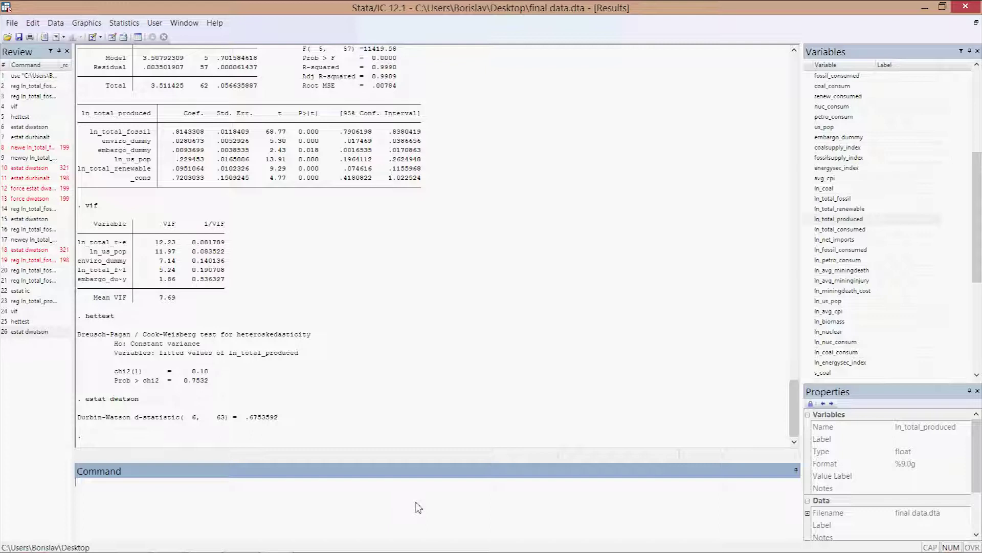
# - Run estat durbinalt (chi2 45.784, p 0.0000) and estat ic (AIC -426.4614, BIC -413.6026)
pyautogui.write('estat durbinalt')
pyautogui.press('Return')
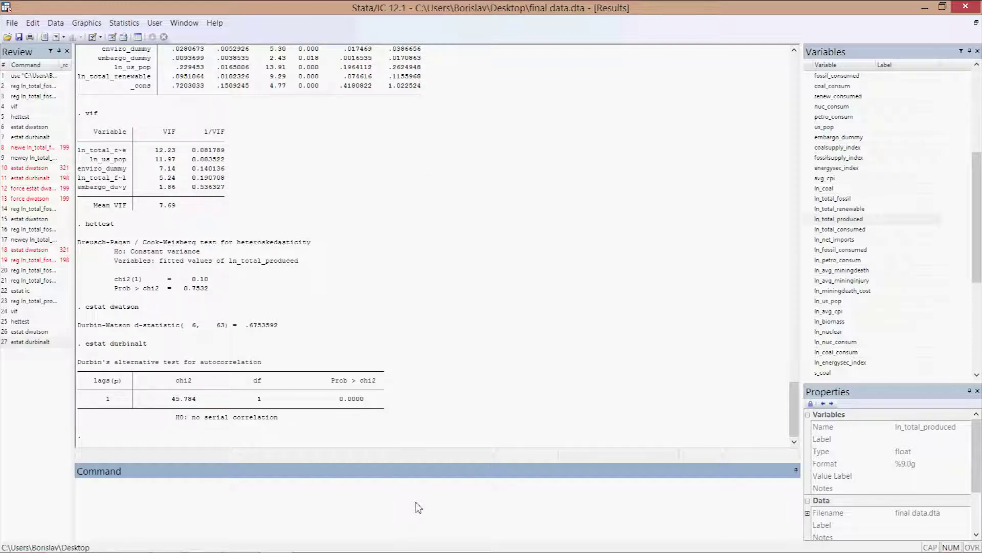
pyautogui.write('estat ic')
pyautogui.press('Return')
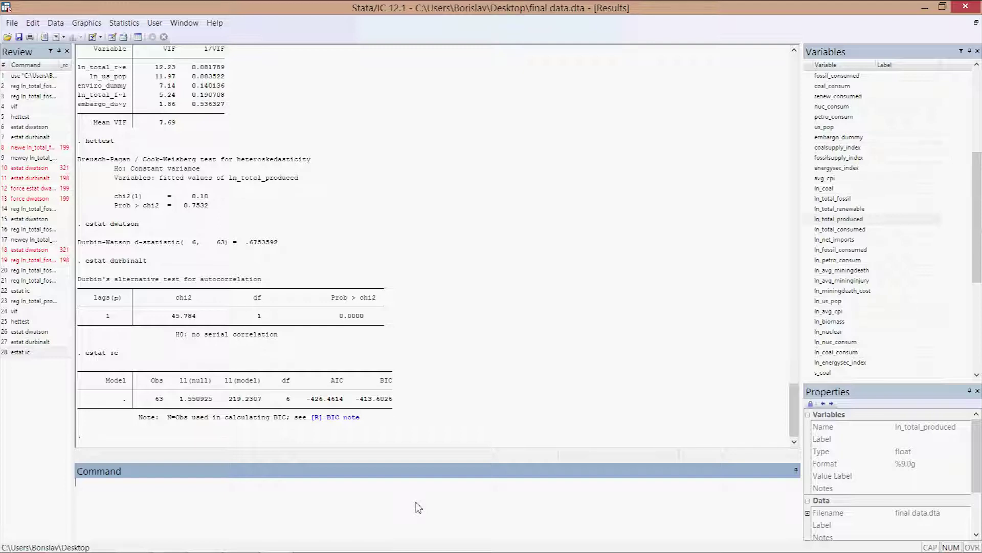
# - Rerun the ln_total_produced regression with robust errors and check the embargo_dummy p-value of 0.021
pyautogui.press('pageup')
pyautogui.press('pageup')
pyautogui.press('pageup')
pyautogui.press('pageup')
pyautogui.press('pageup')
pyautogui.press('pageup')
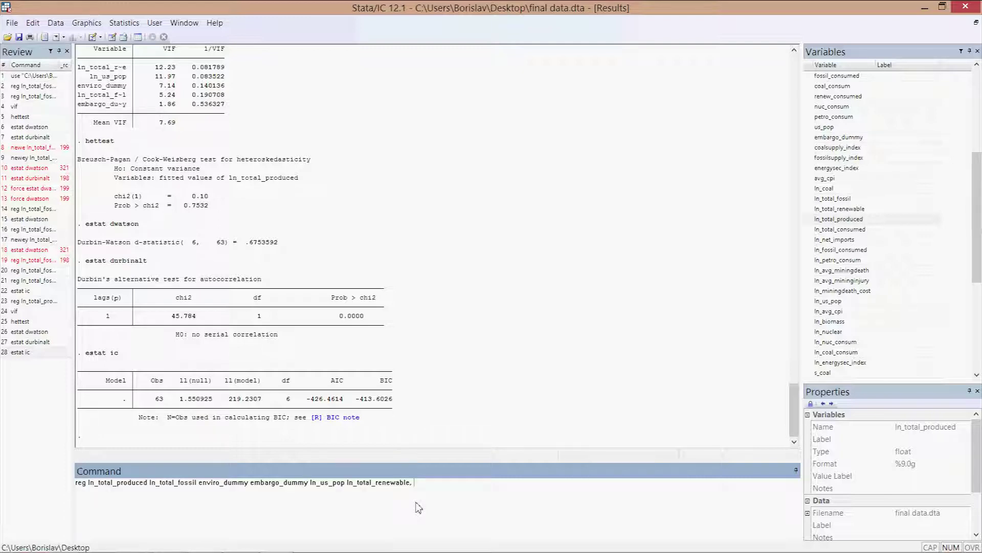
pyautogui.write('roboot')
pyautogui.press('Return')
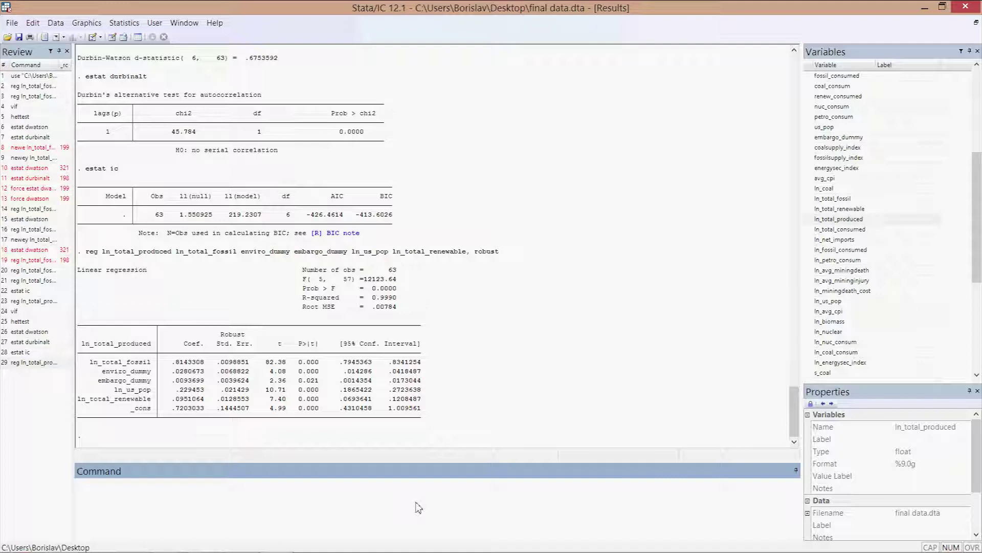
pyautogui.moveTo(307, 380); pyautogui.dragTo(323, 385)
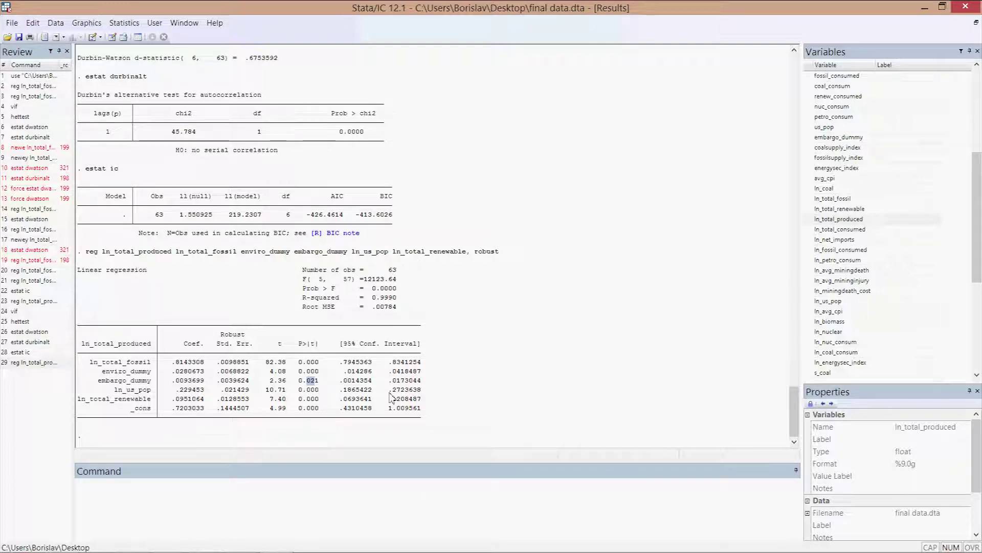
pyautogui.click(313, 383)
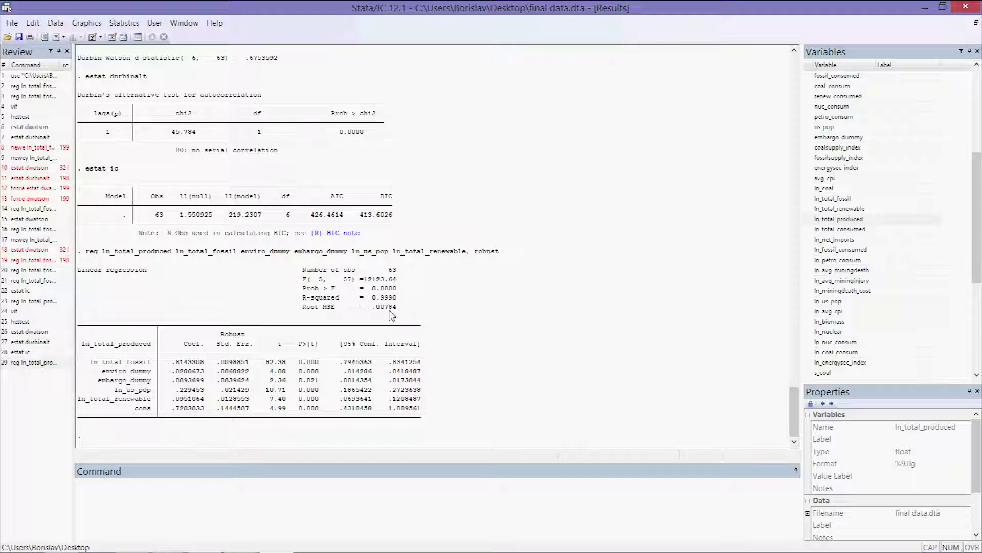
pyautogui.click(182, 496)
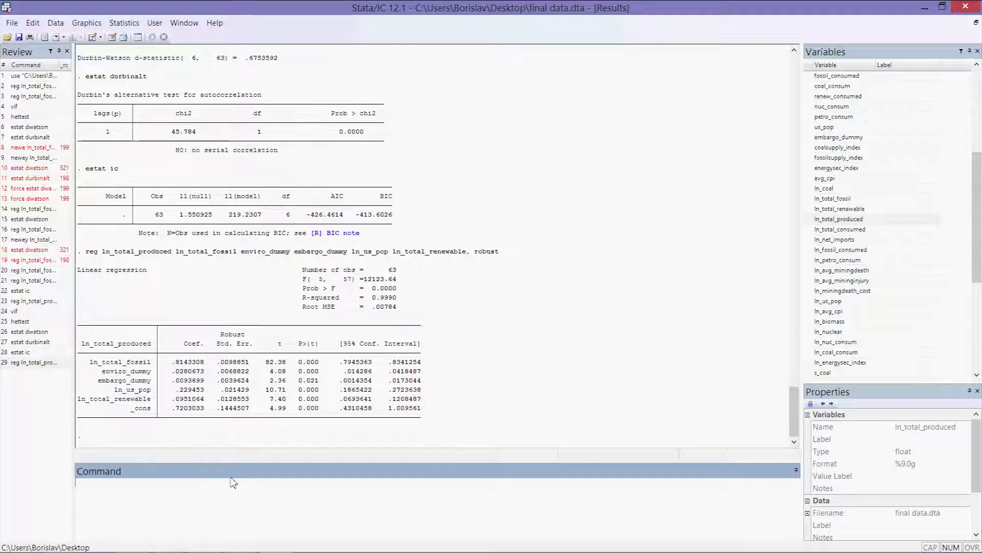
# - Turn the robust regression into newey with lag(3), giving F(5, 57) = 4731.40 and embargo_dummy p = 0.080
pyautogui.press('pageup')
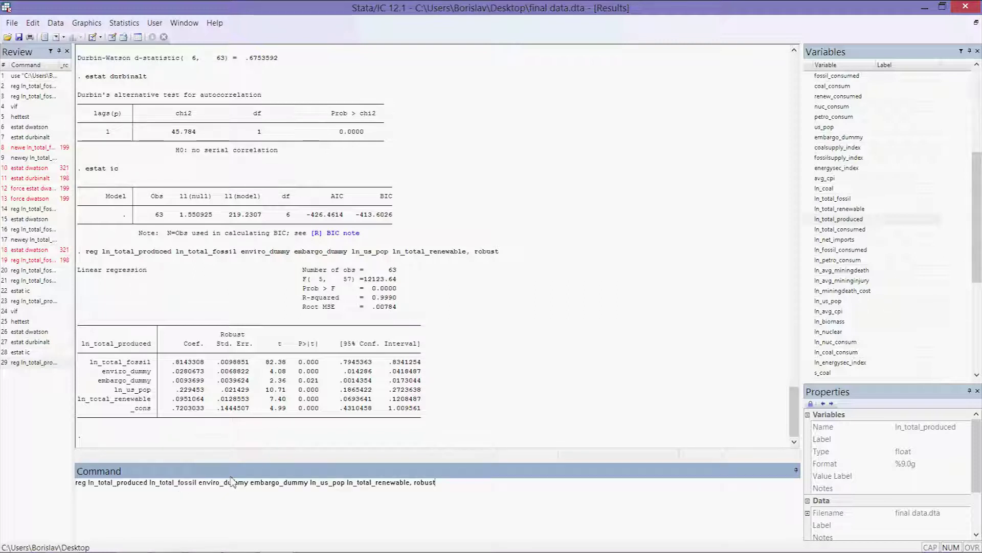
pyautogui.press('Home')
pyautogui.press('Delete')
pyautogui.press('Delete')
pyautogui.press('Delete')
pyautogui.press('Delete')
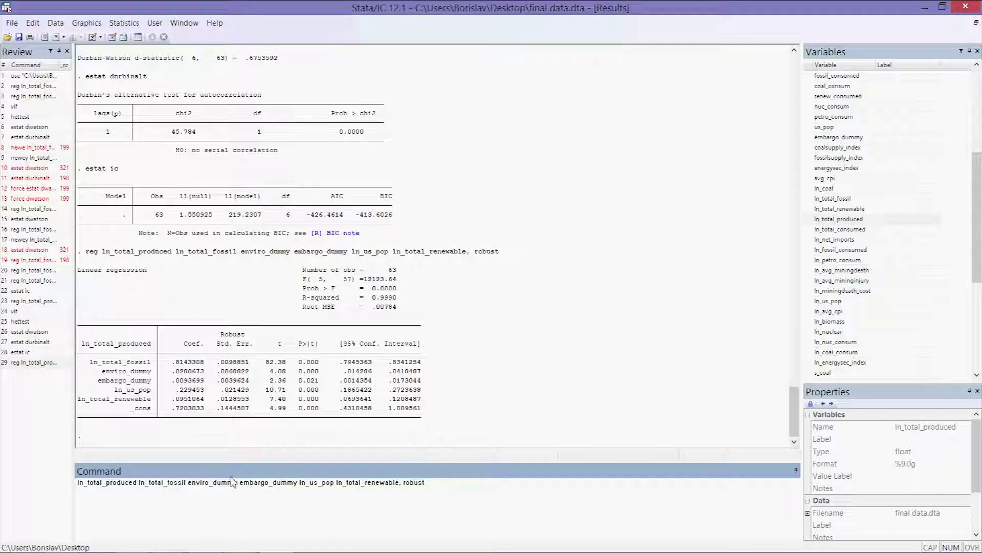
pyautogui.press('End')
pyautogui.press('BackSpace')
pyautogui.press('BackSpace')
pyautogui.press('BackSpace')
pyautogui.press('BackSpace')
pyautogui.press('BackSpace')
pyautogui.press('BackSpace')
pyautogui.press('BackSpace')
pyautogui.press('BackSpace')
pyautogui.write(', lag')
pyautogui.write('(3)')
pyautogui.write('ne')
pyautogui.write('wey')
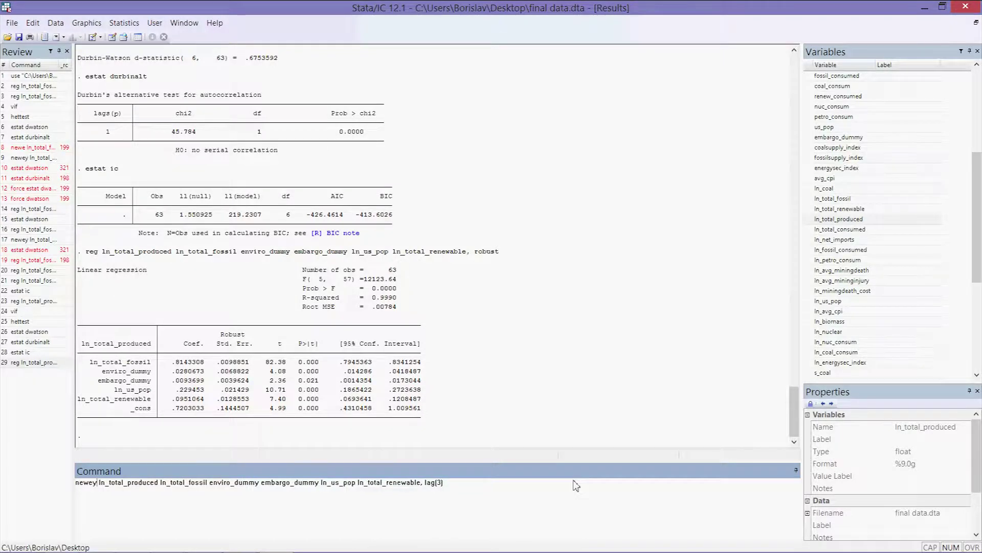
pyautogui.press('Return')
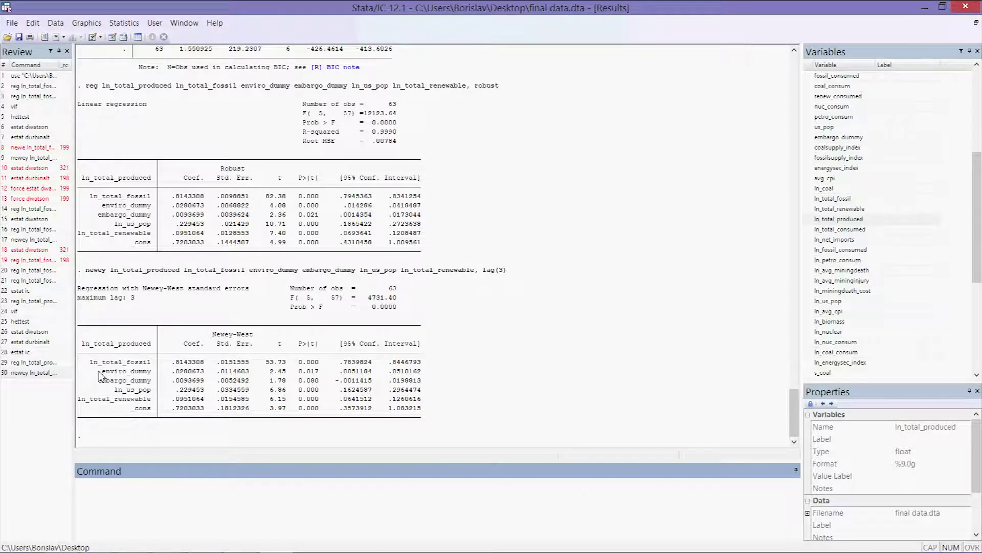
pyautogui.moveTo(102, 371); pyautogui.dragTo(421, 384)
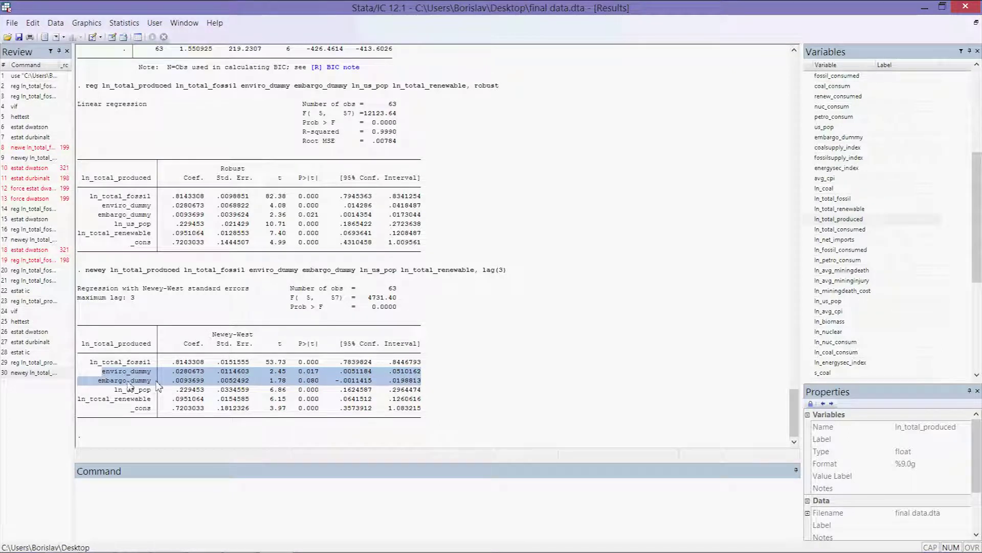
pyautogui.moveTo(307, 371); pyautogui.dragTo(314, 389)
pyautogui.click(314, 388)
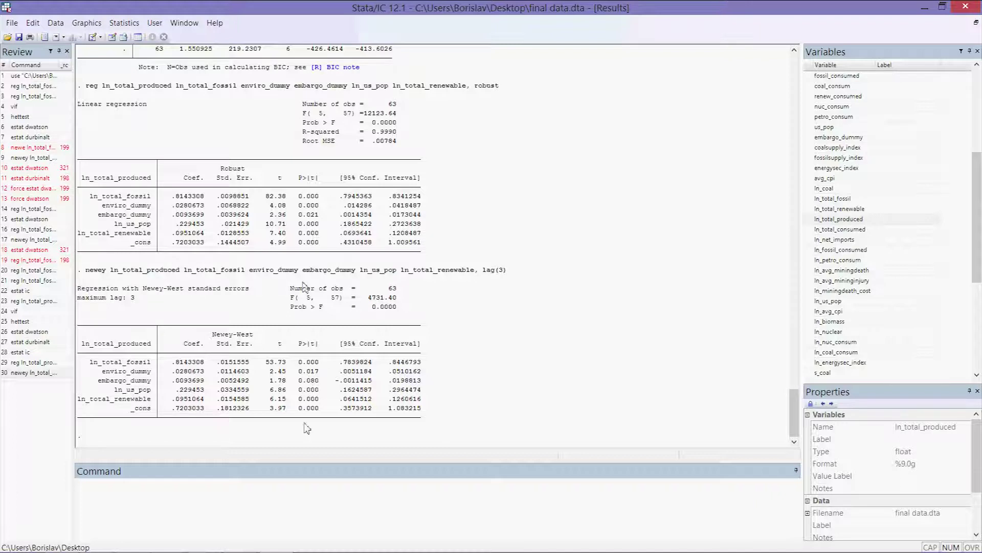
pyautogui.click(324, 489)
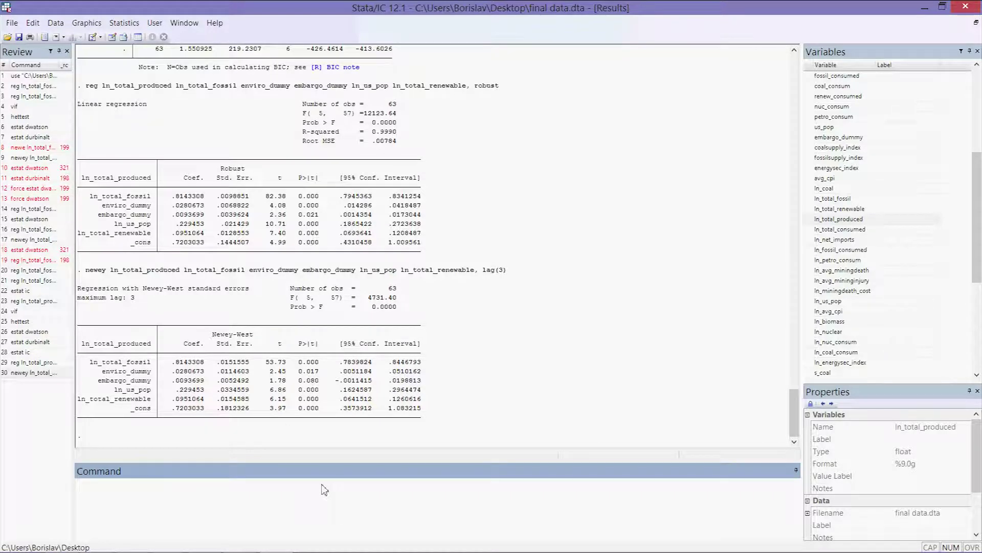
# - Try estat dwatson after the Newey-West fit, which fails with error r(321)
pyautogui.write('estat dwatson')
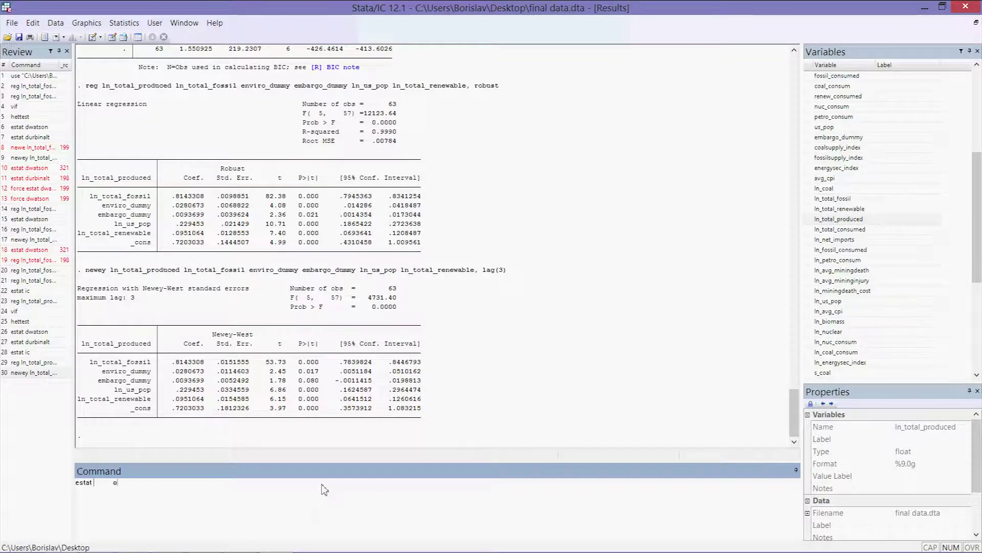
pyautogui.press('Return')
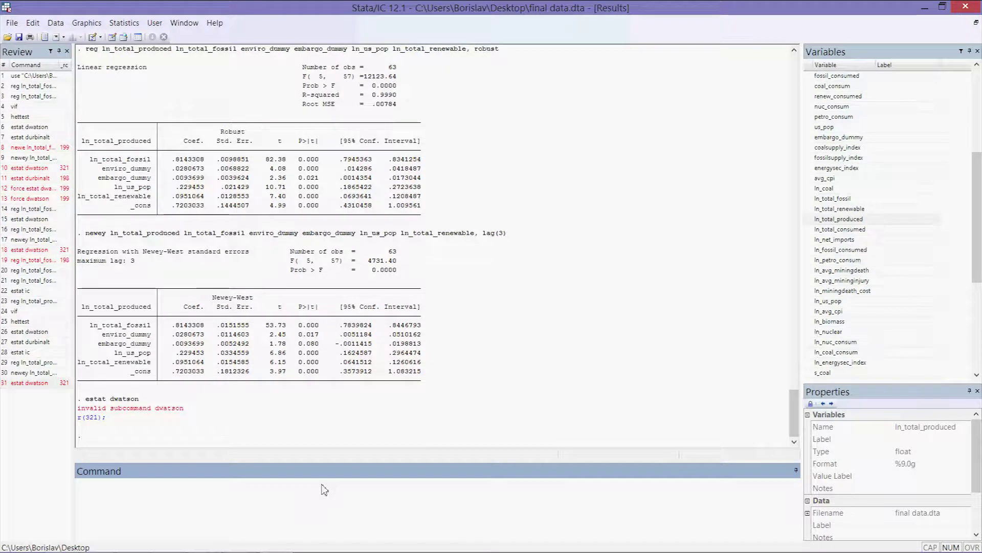